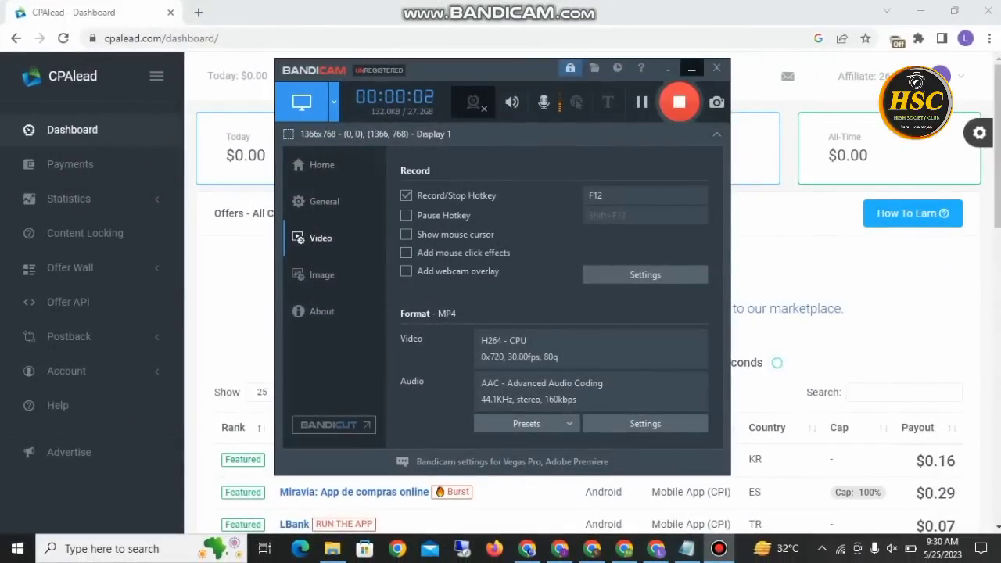
# Step: Minimize the screen recorder, then search for google in a new browser tab and open the Google homepage
pyautogui.click(691, 68)
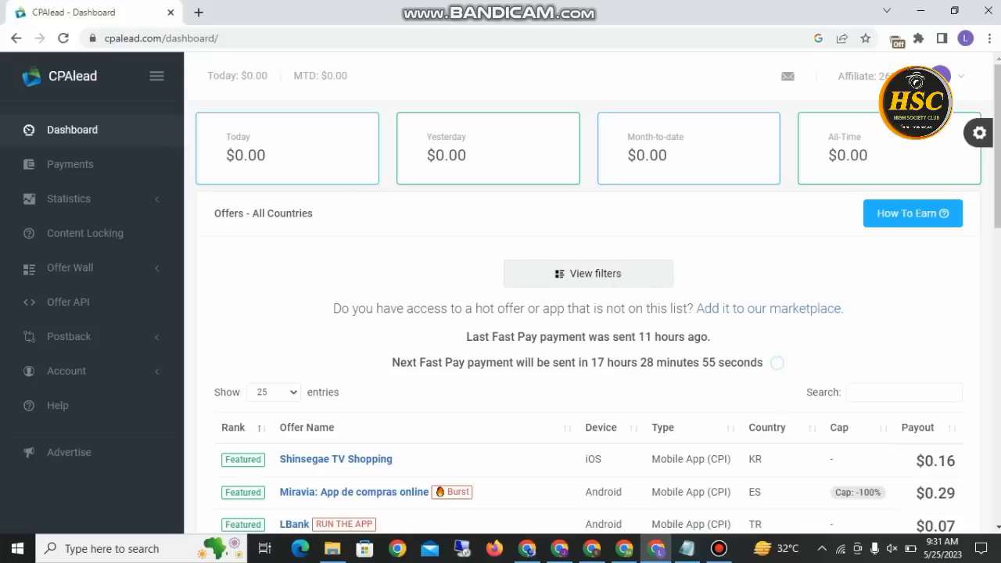
pyautogui.click(199, 12)
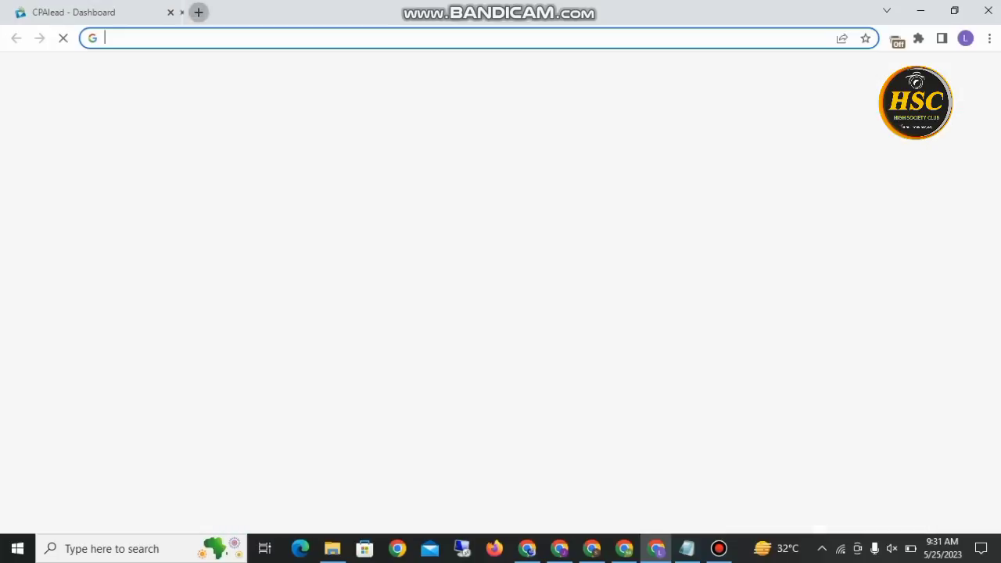
pyautogui.write('gp')
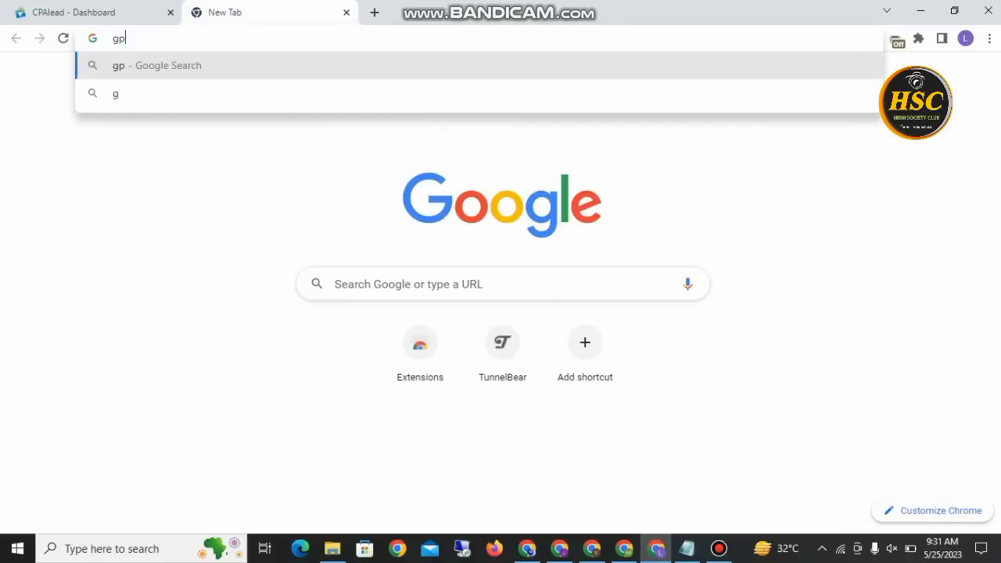
pyautogui.press('BackSpace')
pyautogui.write('oogle')
pyautogui.press('Return')
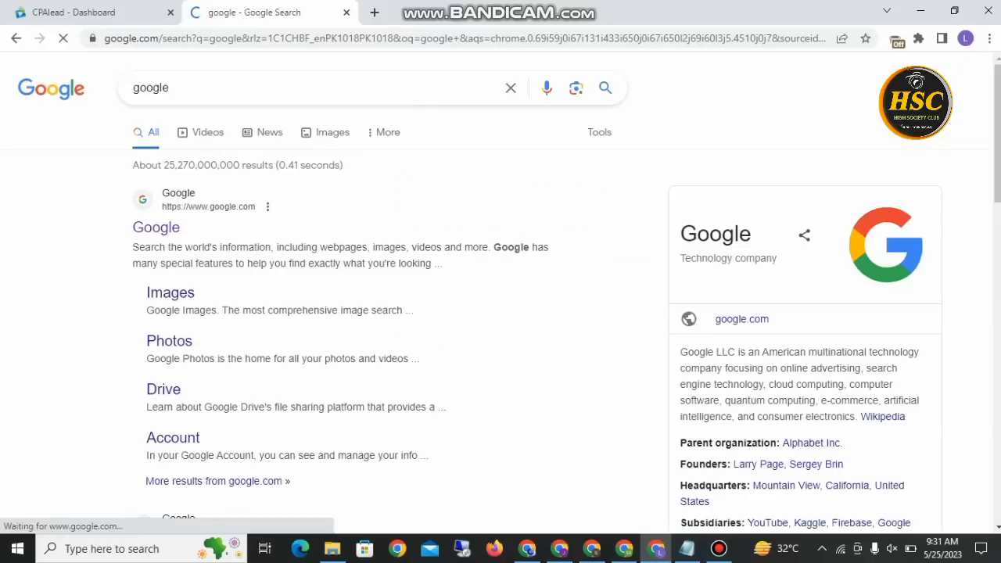
pyautogui.click(156, 226)
# Step: Search Google for "cpa lead" and open the CPAlead App Install Network website
pyautogui.click(323, 204)
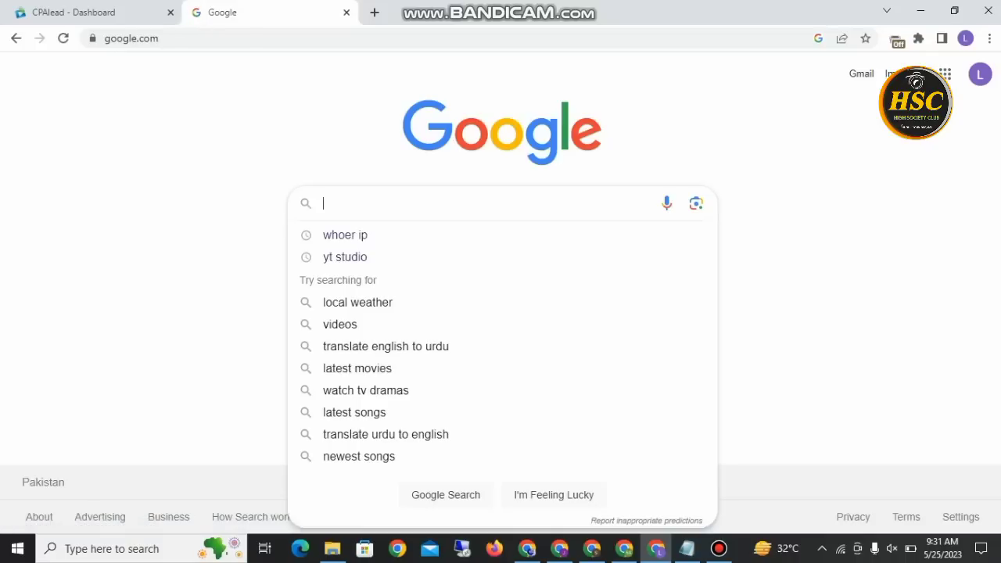
pyautogui.write('cpa lw')
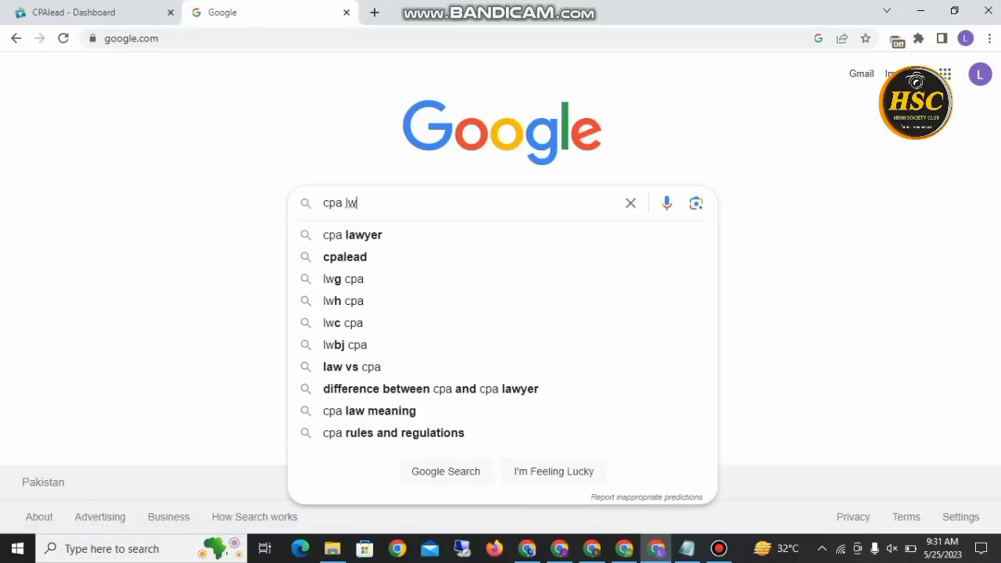
pyautogui.press('BackSpace')
pyautogui.write('ead')
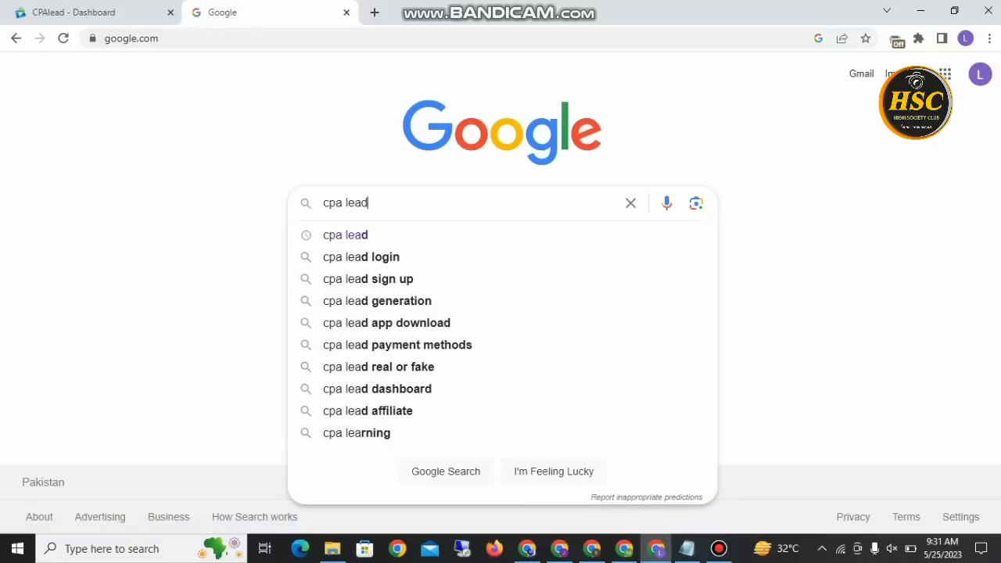
pyautogui.press('Return')
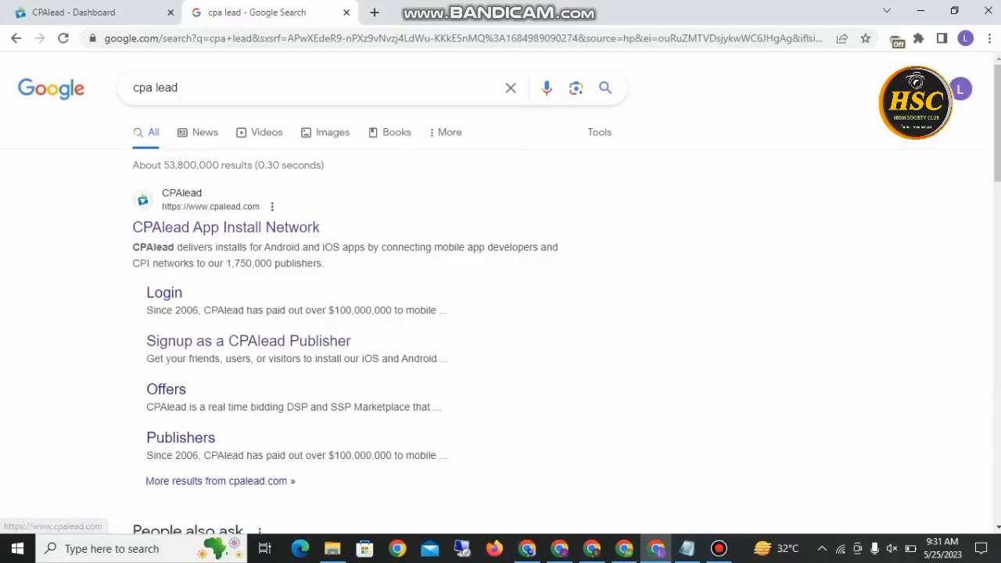
pyautogui.moveTo(133, 226); pyautogui.dragTo(319, 227)
pyautogui.click(345, 227)
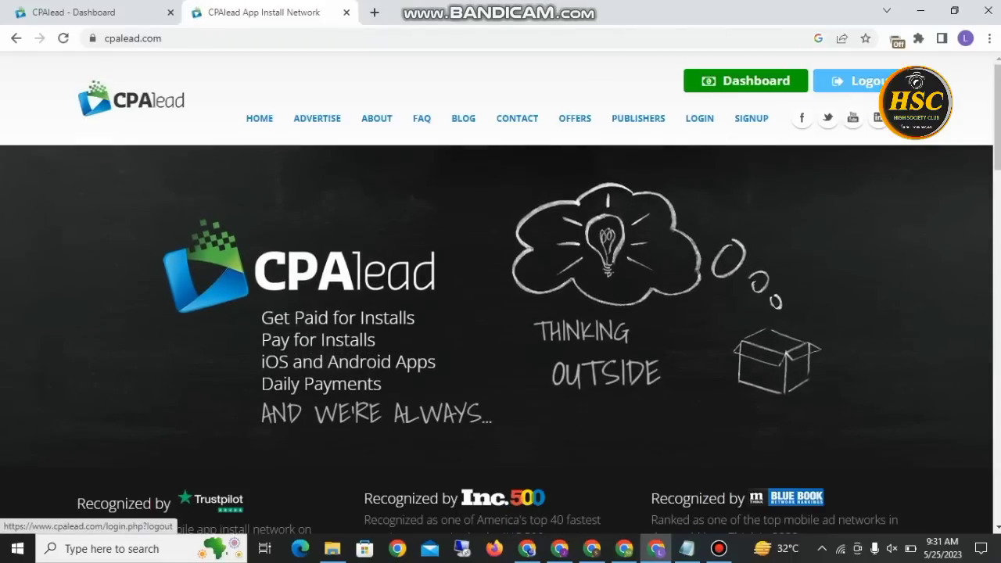
# Step: Log out of the CPAlead account and open the publisher sign-up page
pyautogui.click(868, 81)
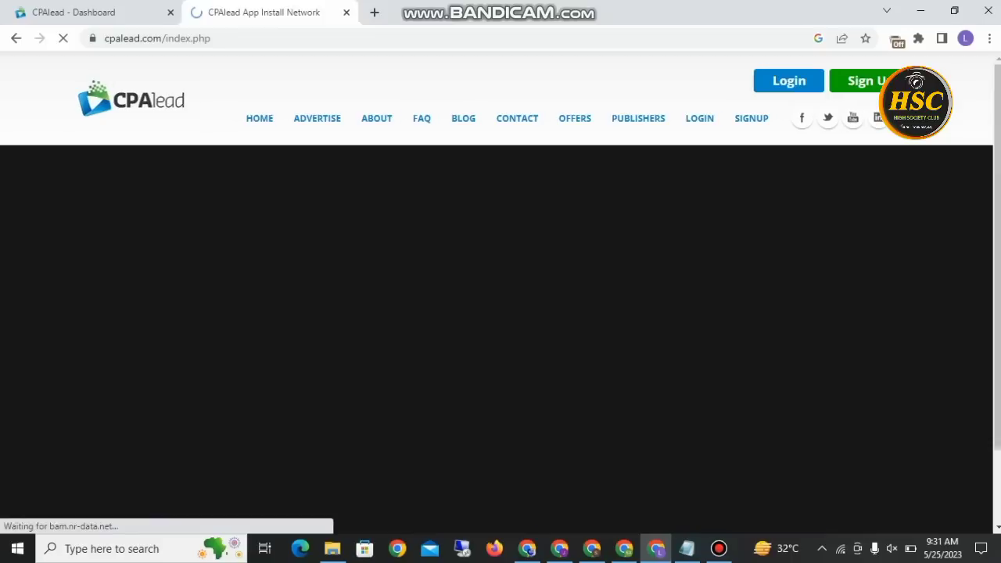
pyautogui.click(856, 81)
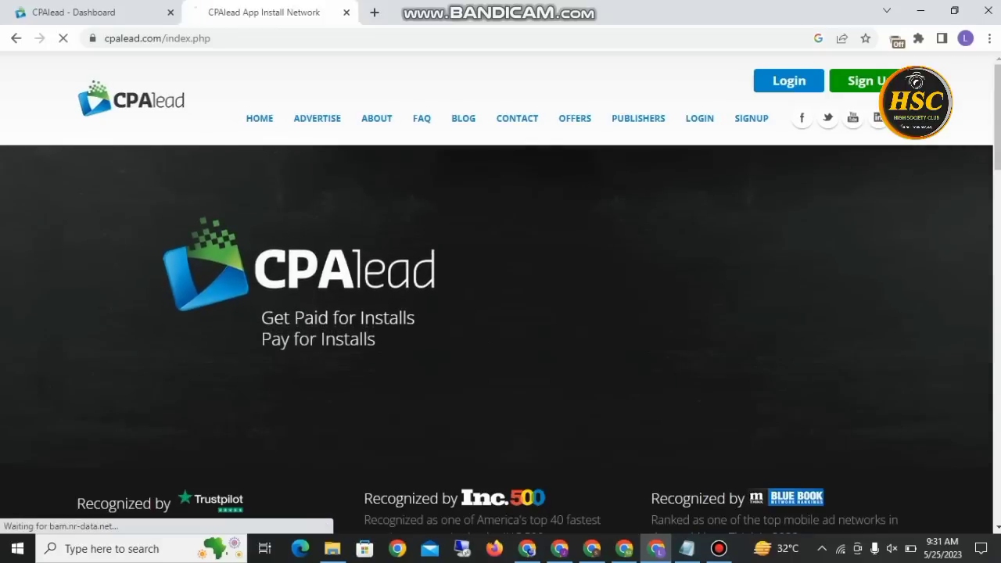
# Step: Examine the one-click Google sign-up option, the email sign-up form and the reasons to sign up
pyautogui.scroll(-6, 501, 313)
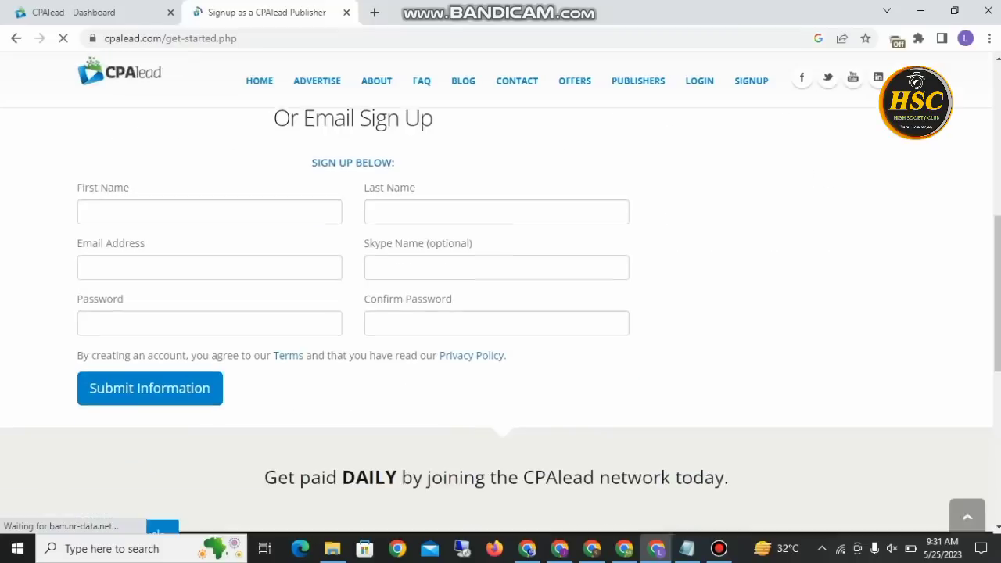
pyautogui.scroll(4, 500, 313)
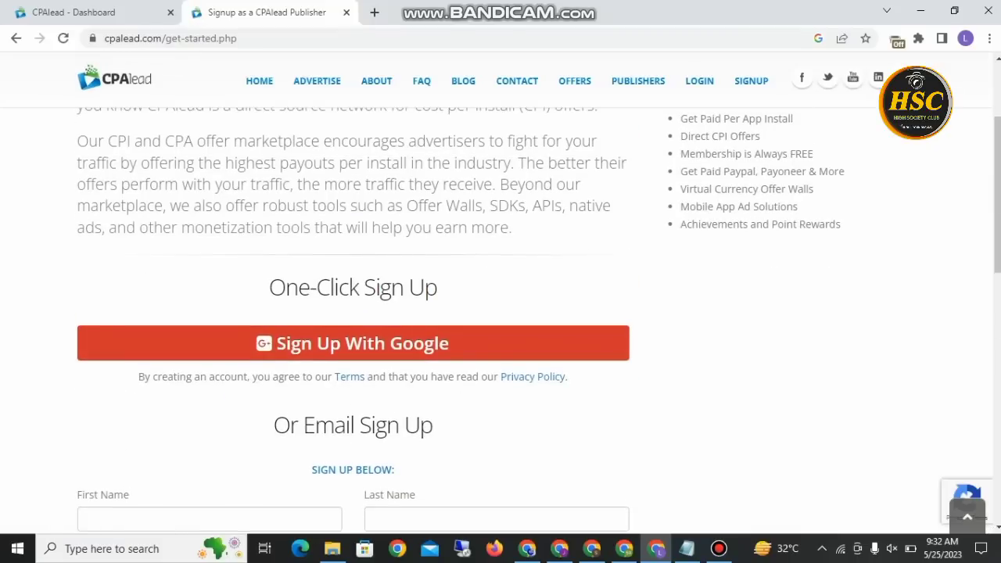
pyautogui.scroll(-4, 500, 313)
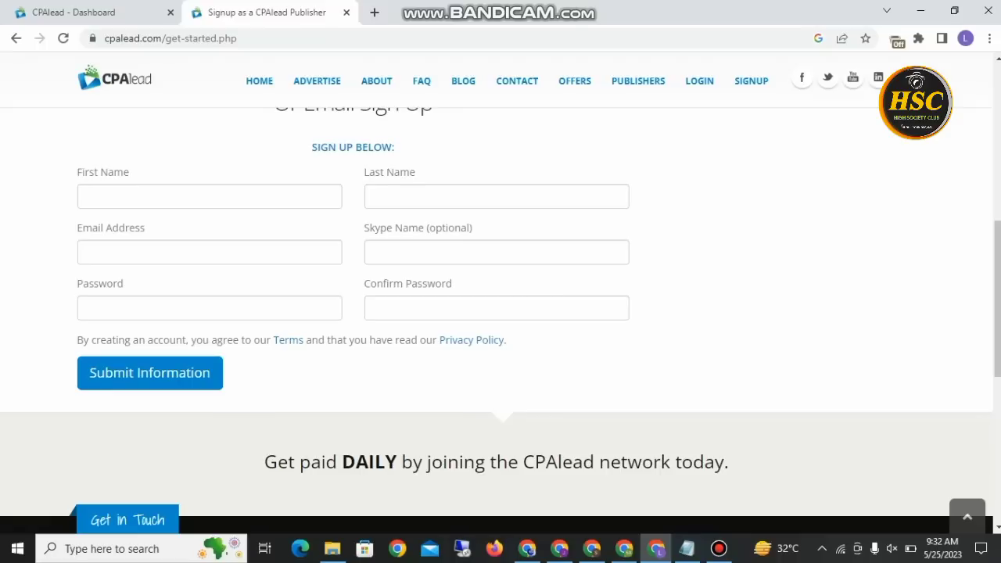
pyautogui.scroll(-2, 501, 313)
pyautogui.scroll(8, 500, 313)
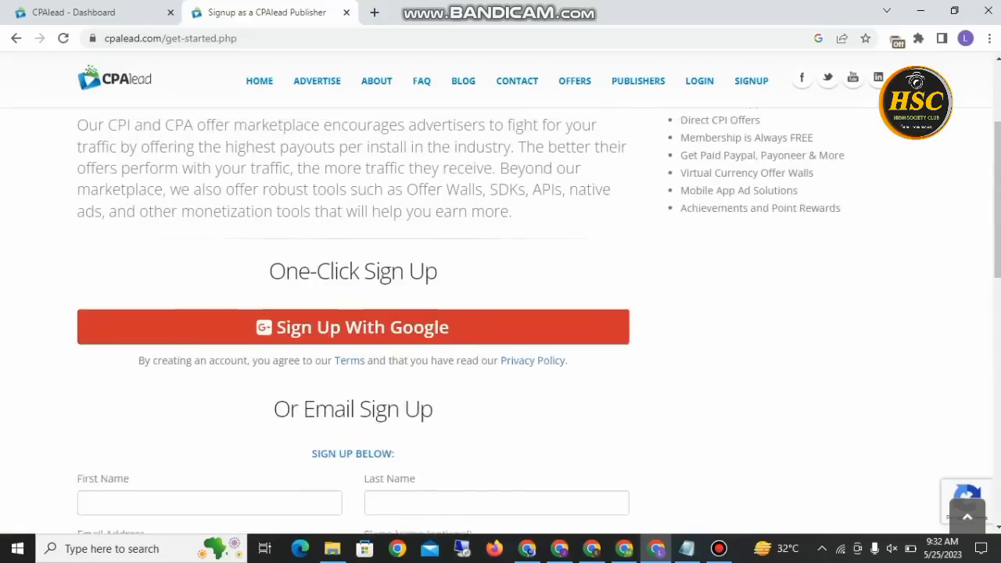
pyautogui.scroll(-4, 500, 313)
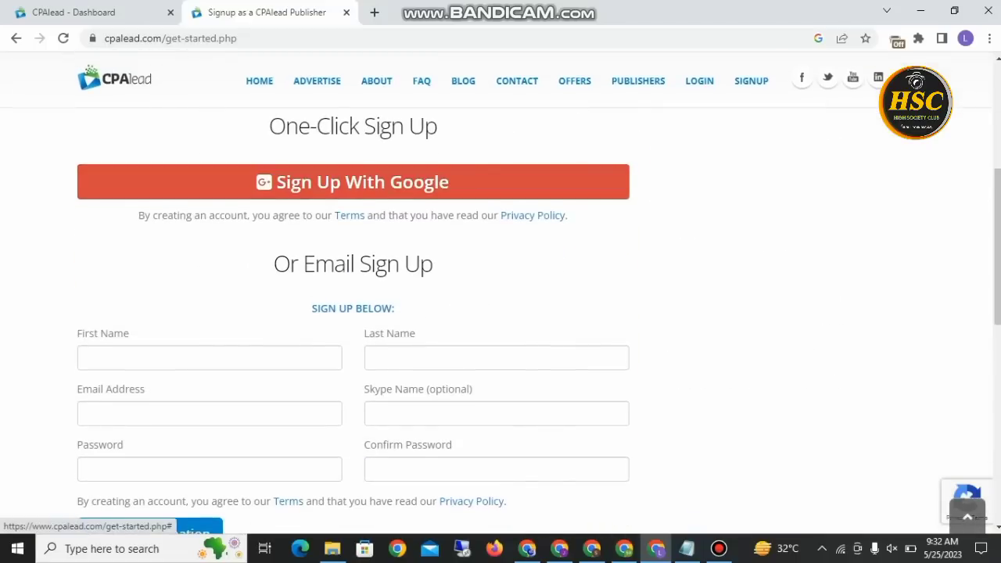
pyautogui.scroll(5, 501, 313)
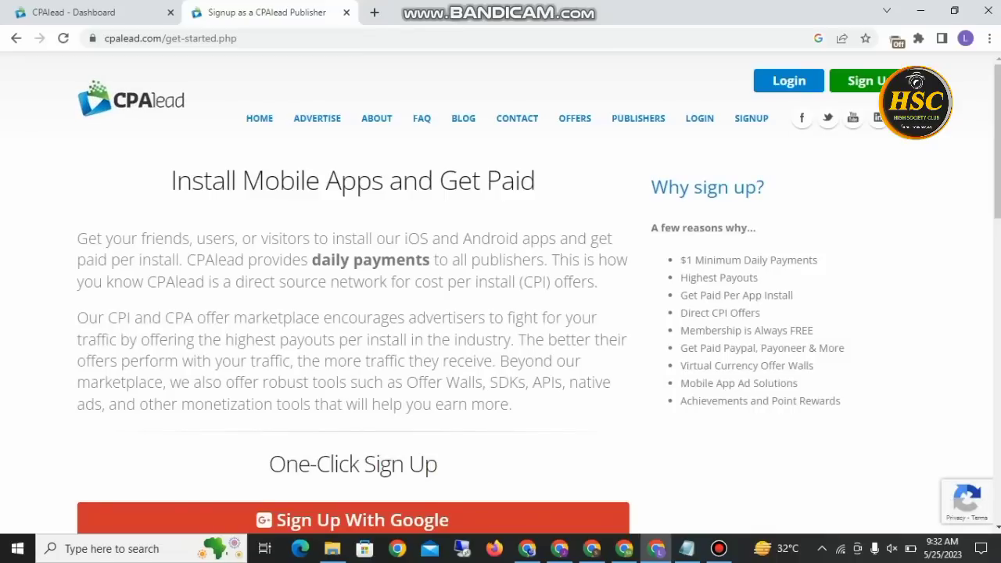
# Step: Log in to CPAlead as a publisher with the Google account and close the old dashboard tab
pyautogui.click(788, 81)
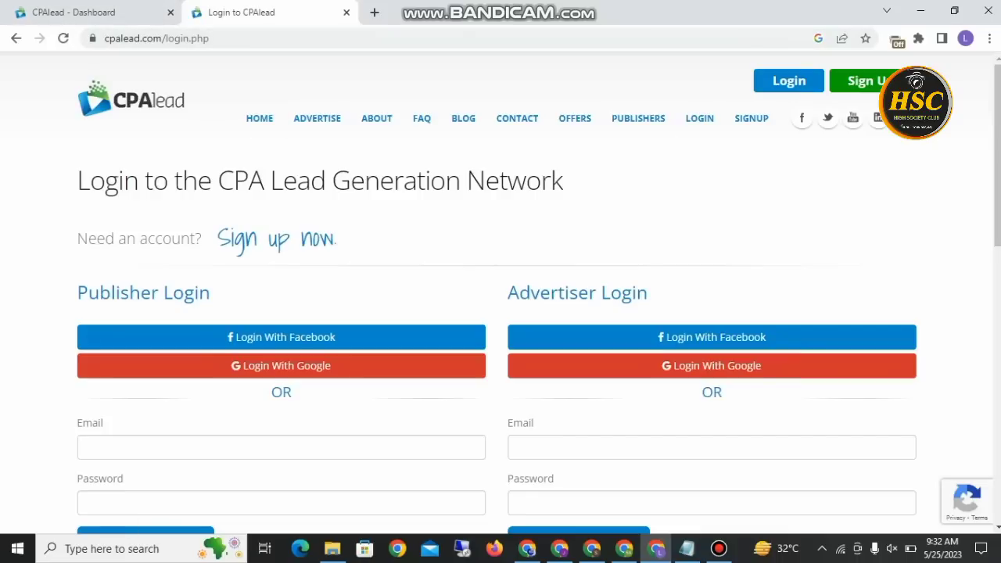
pyautogui.scroll(-2, 281, 235)
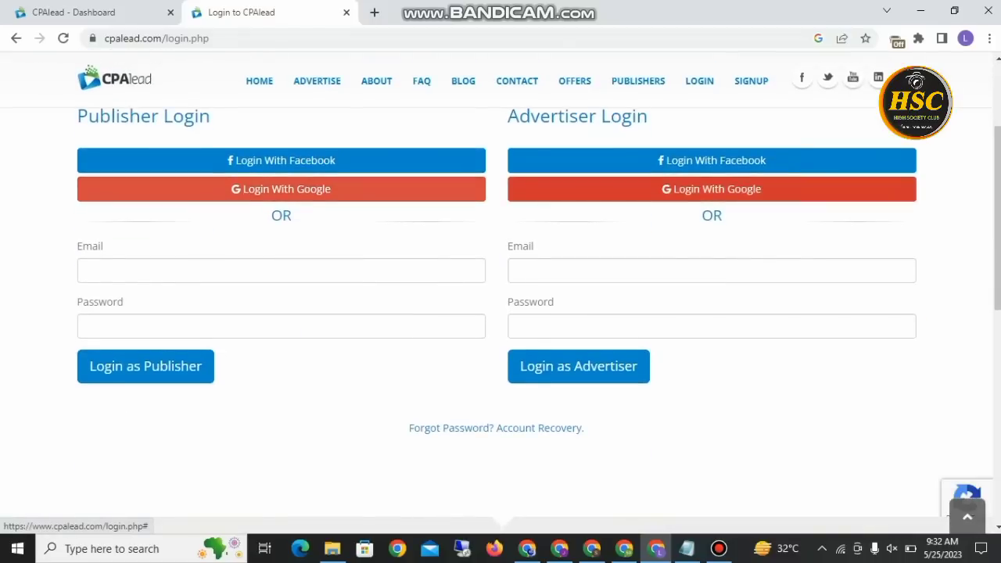
pyautogui.scroll(2, 281, 336)
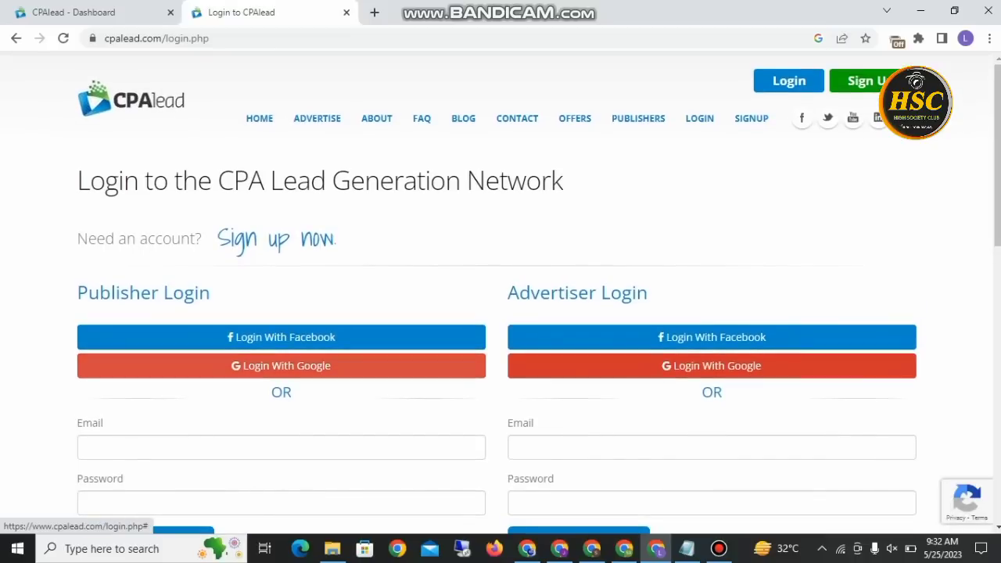
pyautogui.click(281, 365)
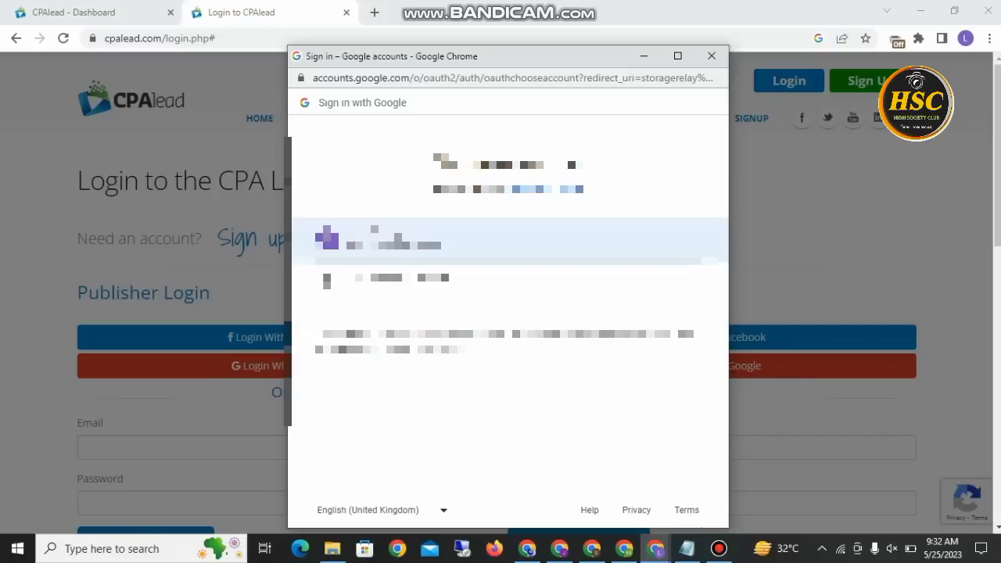
pyautogui.click(509, 240)
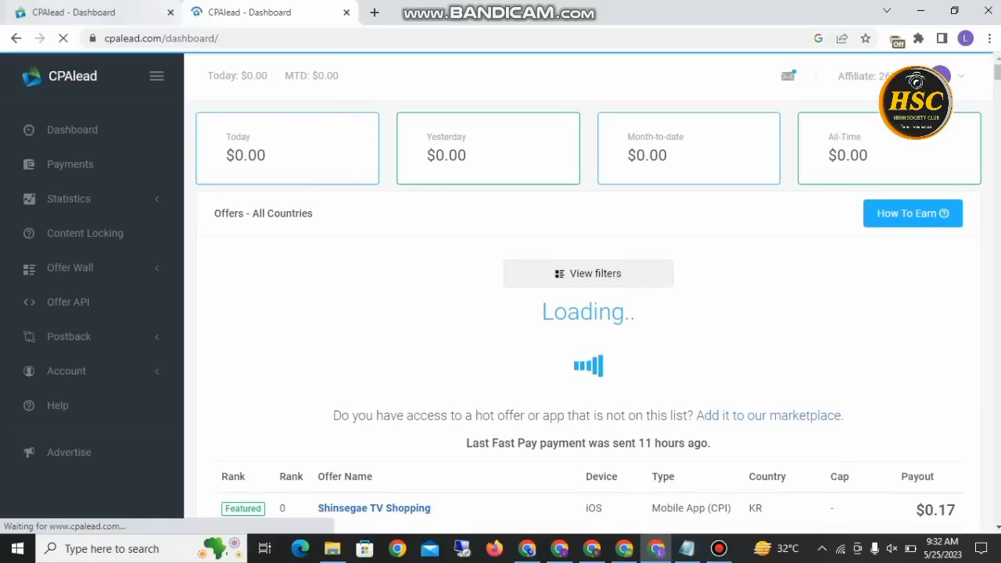
pyautogui.click(170, 13)
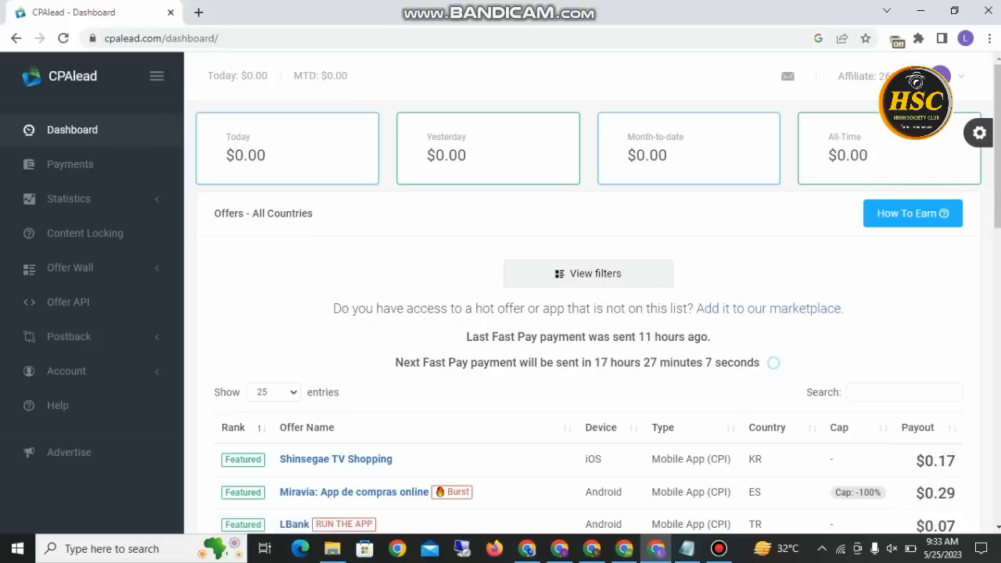
# Step: Examine the Today, Yesterday and Month-to-date earnings and the payouts in the dashboard's offers list
pyautogui.doubleClick(250, 155)
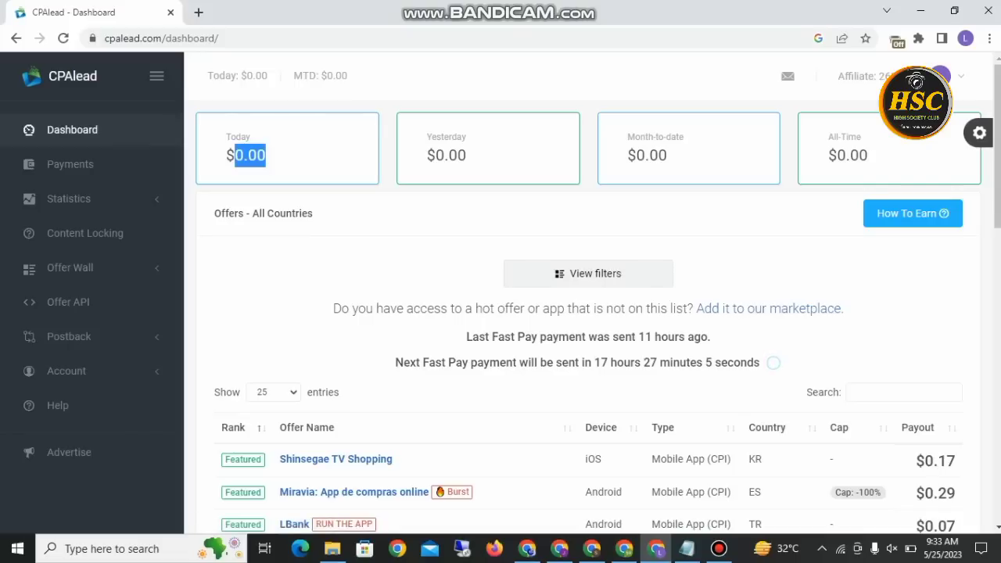
pyautogui.doubleClick(451, 155)
pyautogui.doubleClick(652, 155)
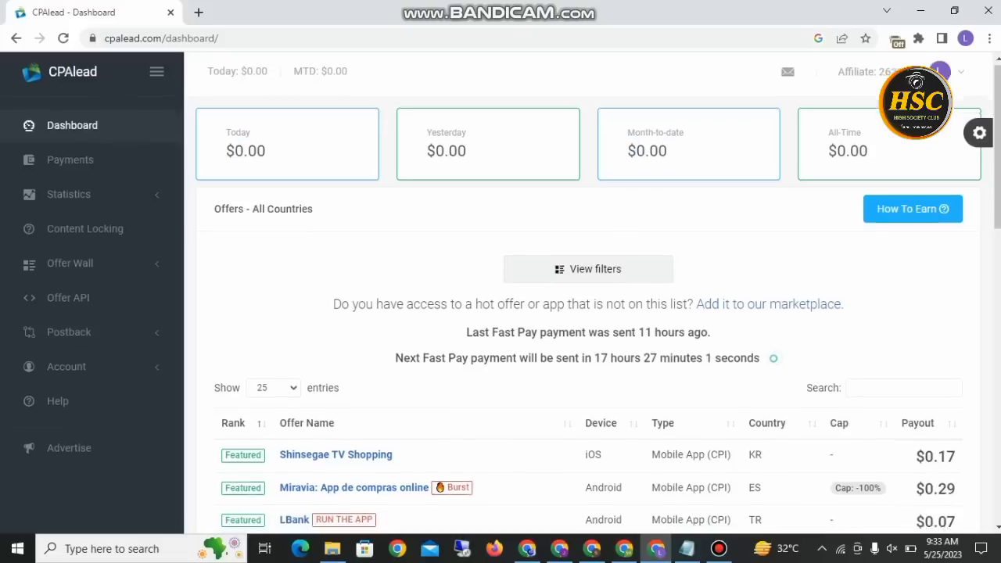
pyautogui.scroll(-2, 587, 297)
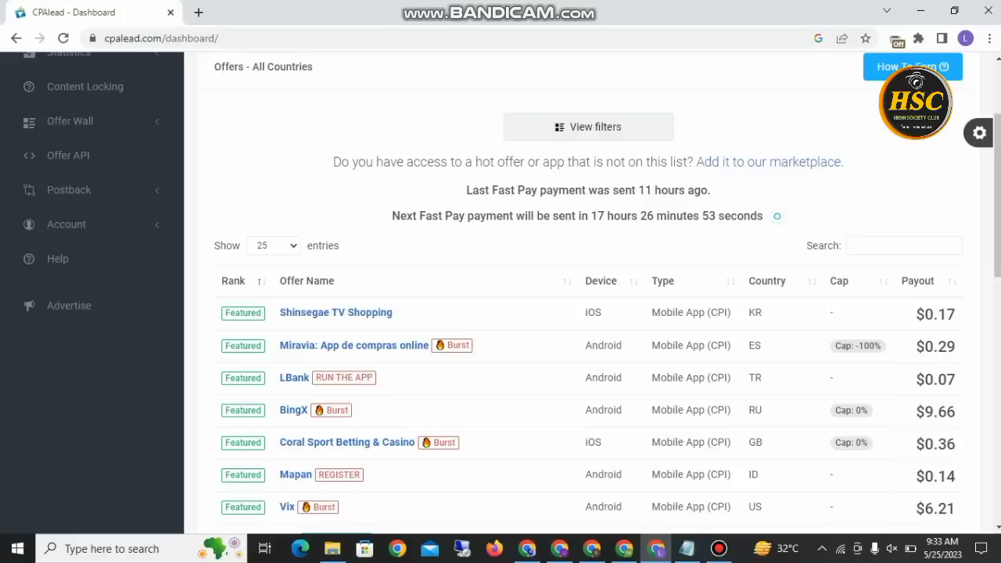
pyautogui.moveTo(924, 313); pyautogui.dragTo(959, 531)
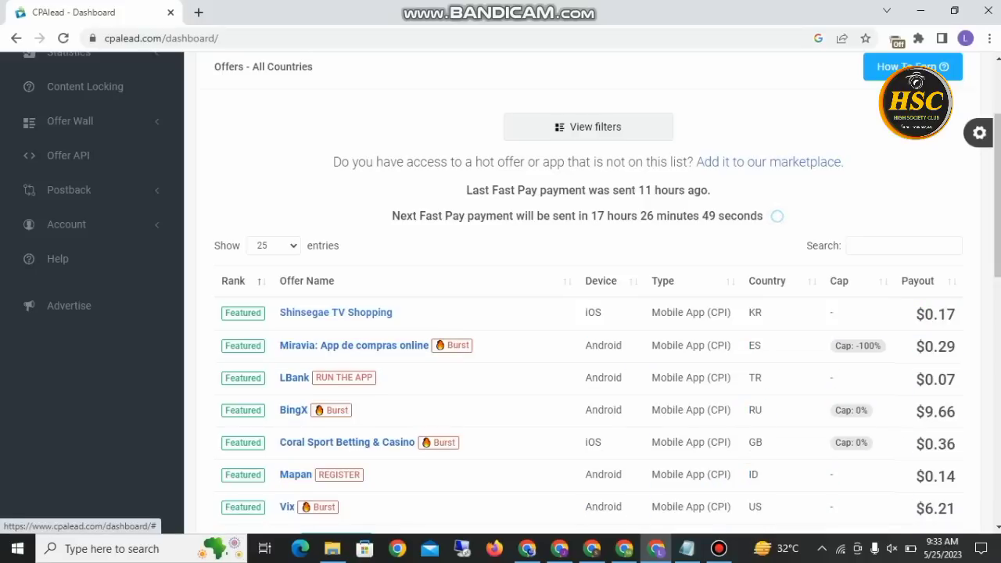
# Step: Open the Shinsegae TV Shopping offer, review its affiliate link, targeting rules, history and creatives, and close its details
pyautogui.click(291, 312)
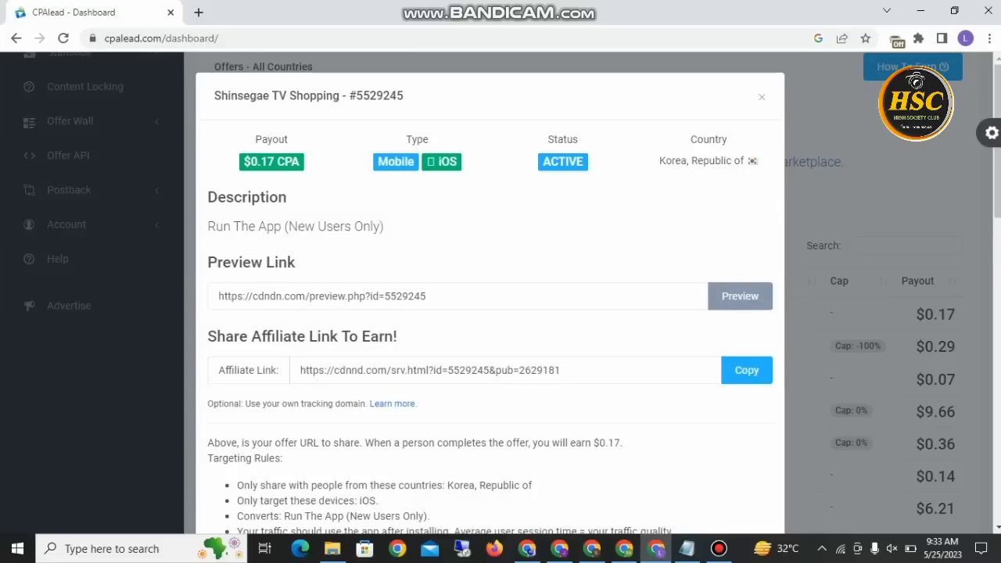
pyautogui.scroll(-1, 490, 298)
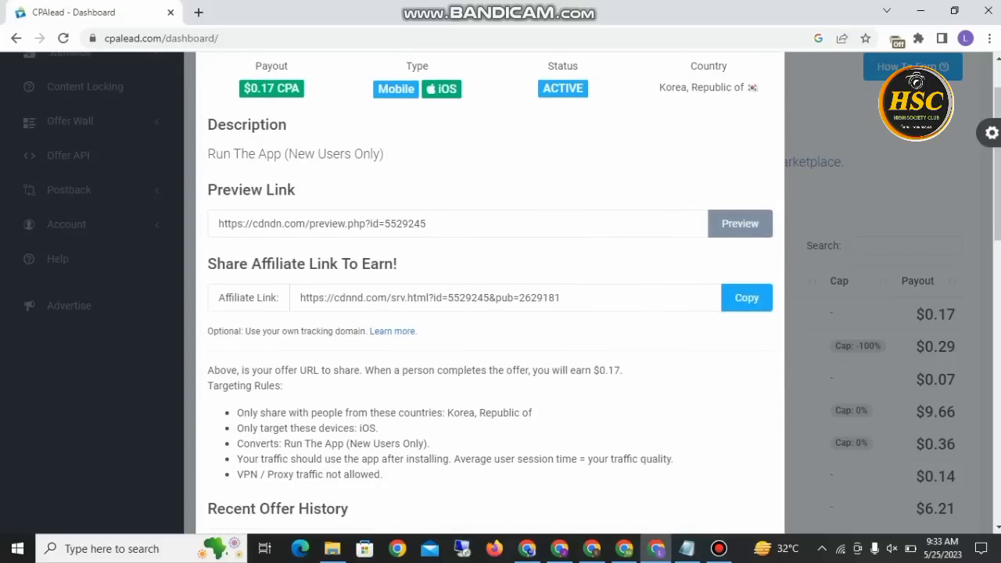
pyautogui.scroll(-3, 490, 297)
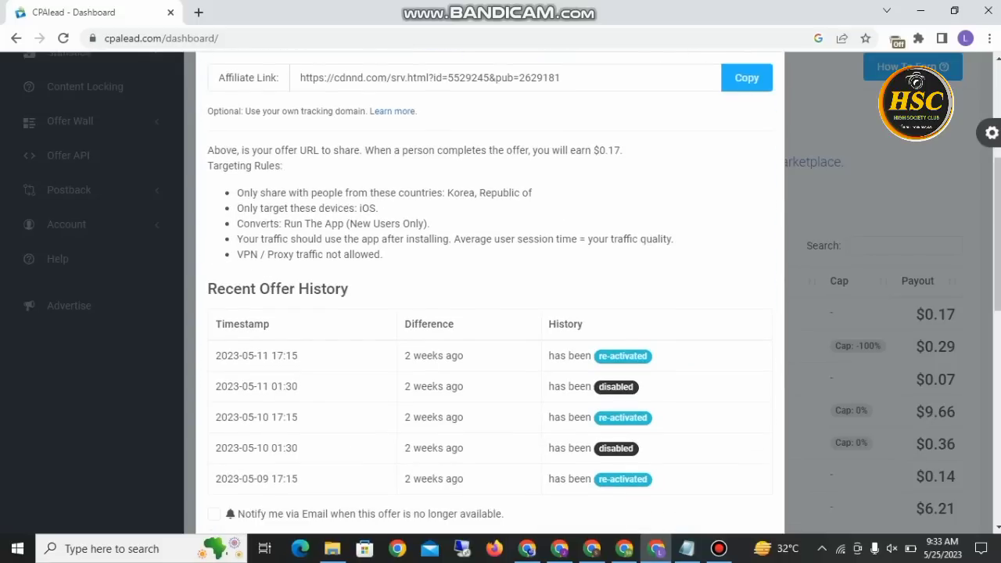
pyautogui.scroll(-2, 490, 297)
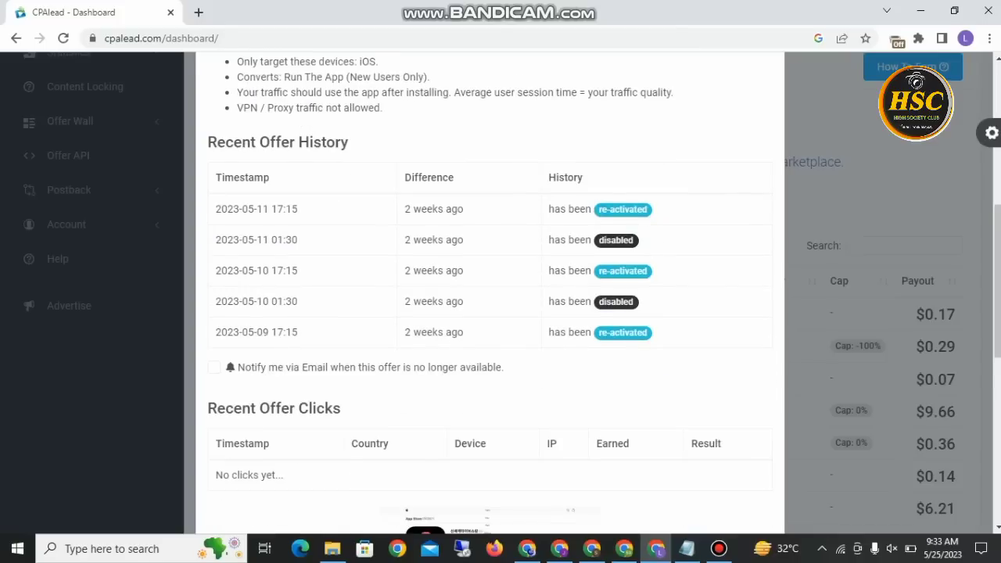
pyautogui.scroll(-3, 490, 297)
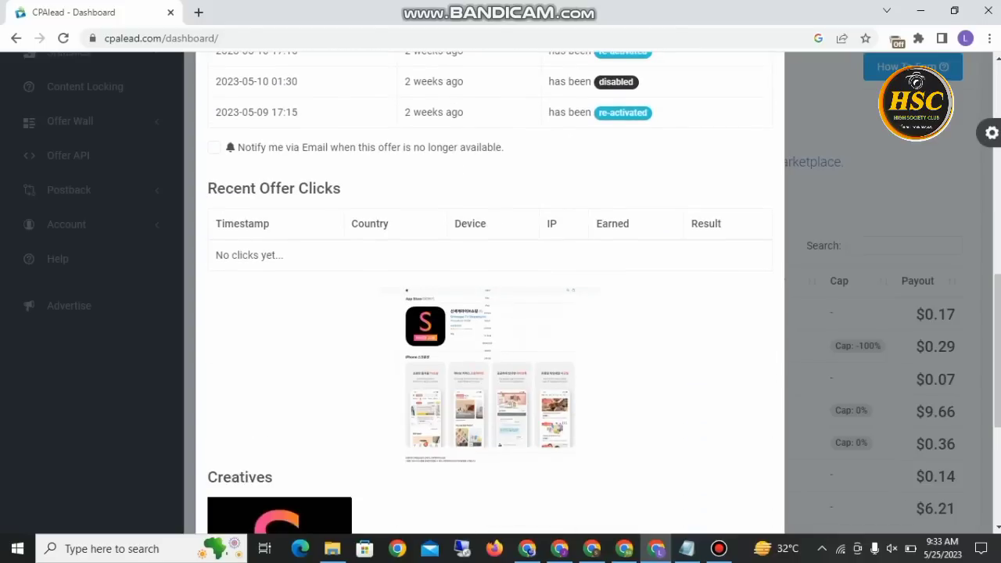
pyautogui.scroll(-2, 490, 297)
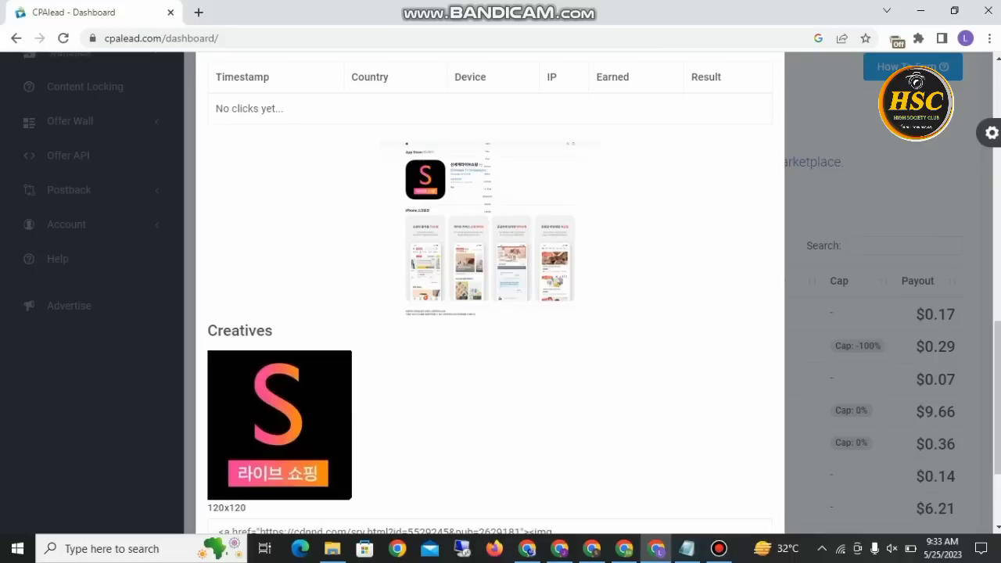
pyautogui.scroll(-2, 490, 297)
pyautogui.scroll(10, 491, 297)
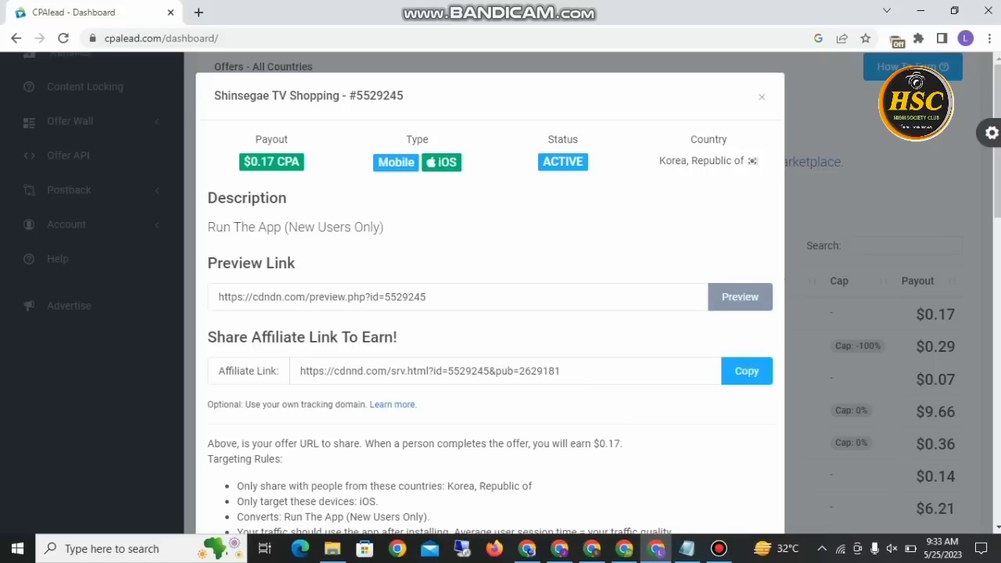
pyautogui.scroll(-2, 490, 303)
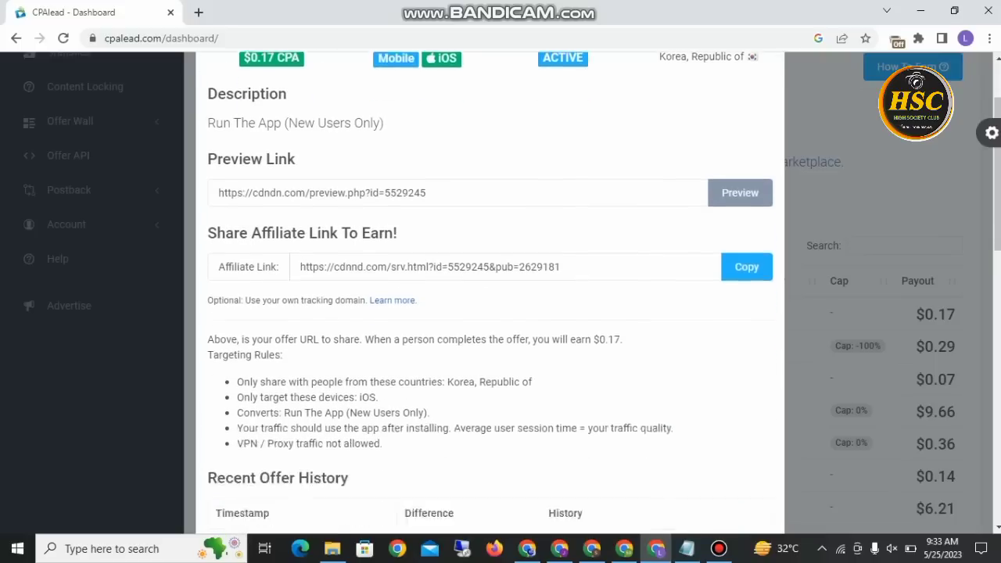
pyautogui.scroll(2, 489, 303)
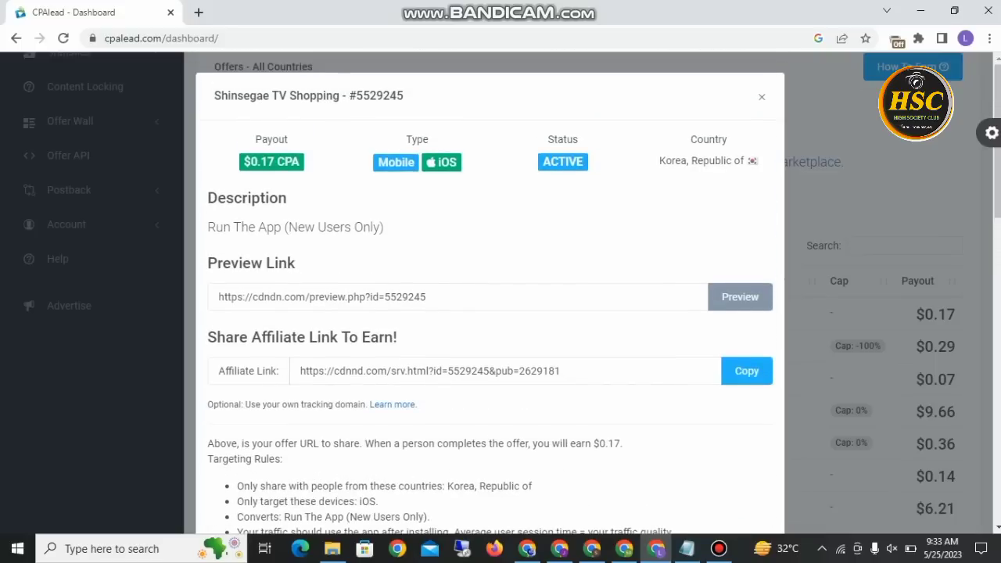
pyautogui.click(761, 97)
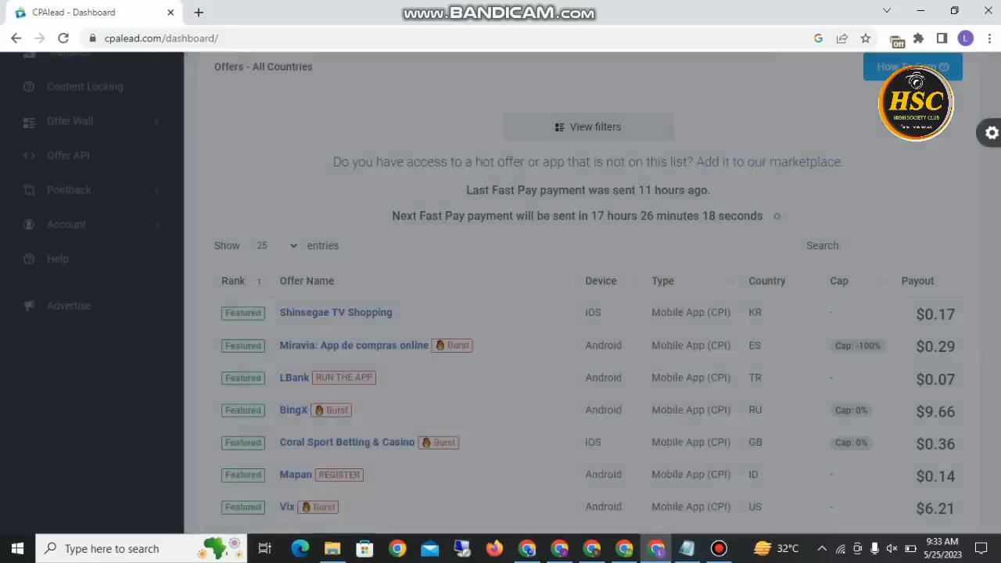